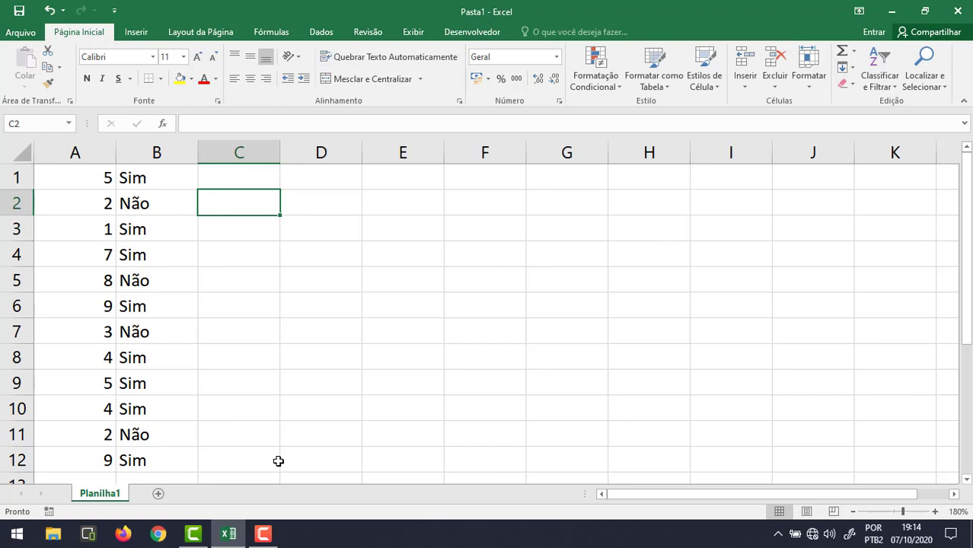
# Step: Enter =CONT.SE(A1:A12;2) in cell C2 to count the cells in A1:A12 equal to 2
pyautogui.write('=')
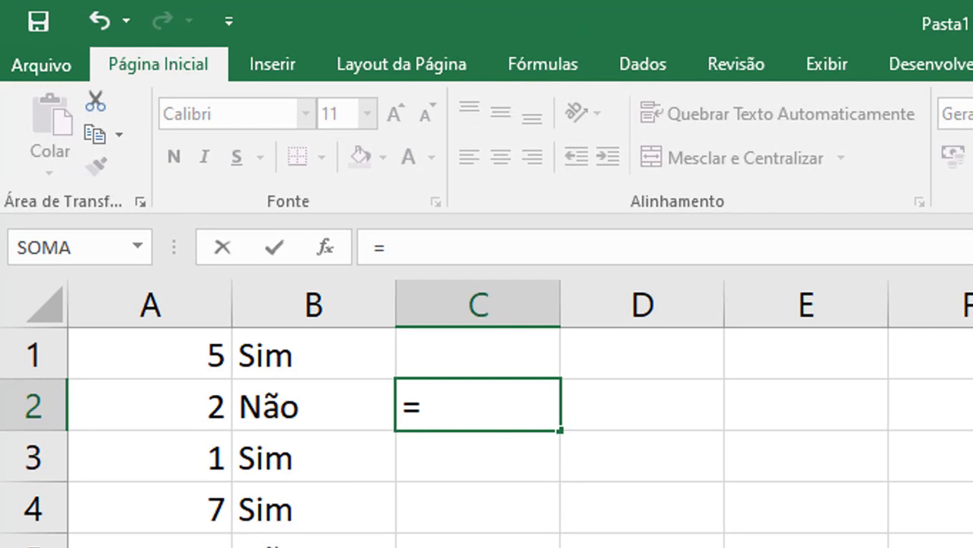
pyautogui.write('CONT.SE')
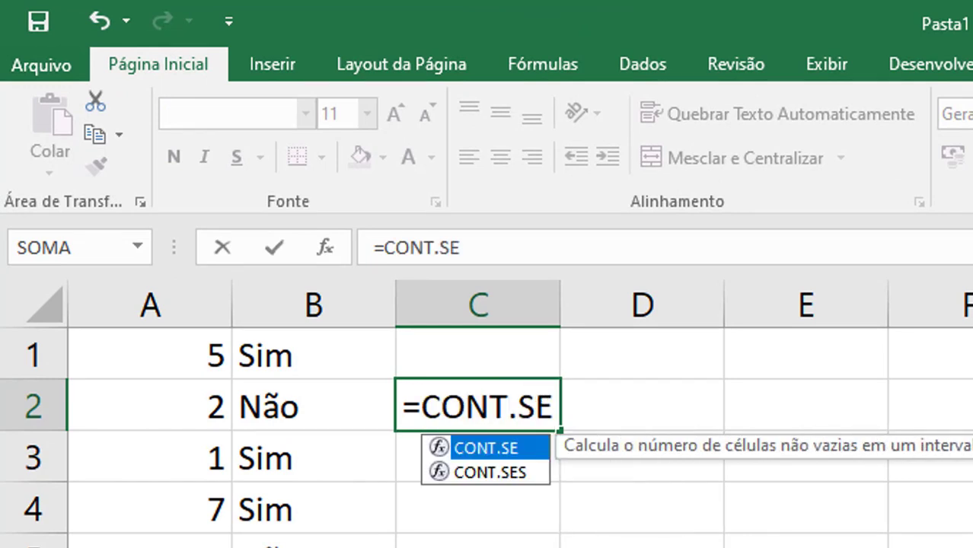
pyautogui.write('(')
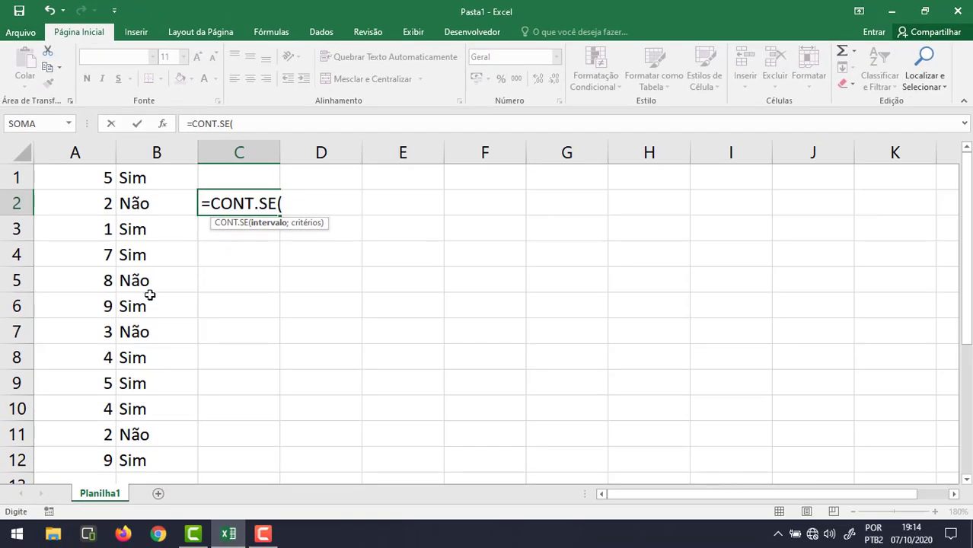
pyautogui.moveTo(87, 175); pyautogui.dragTo(87, 463)
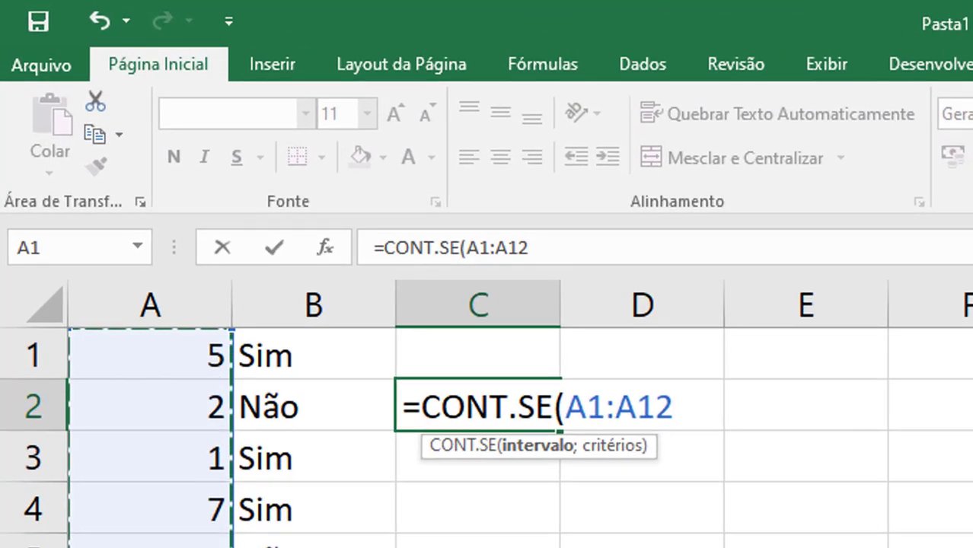
pyautogui.write(';')
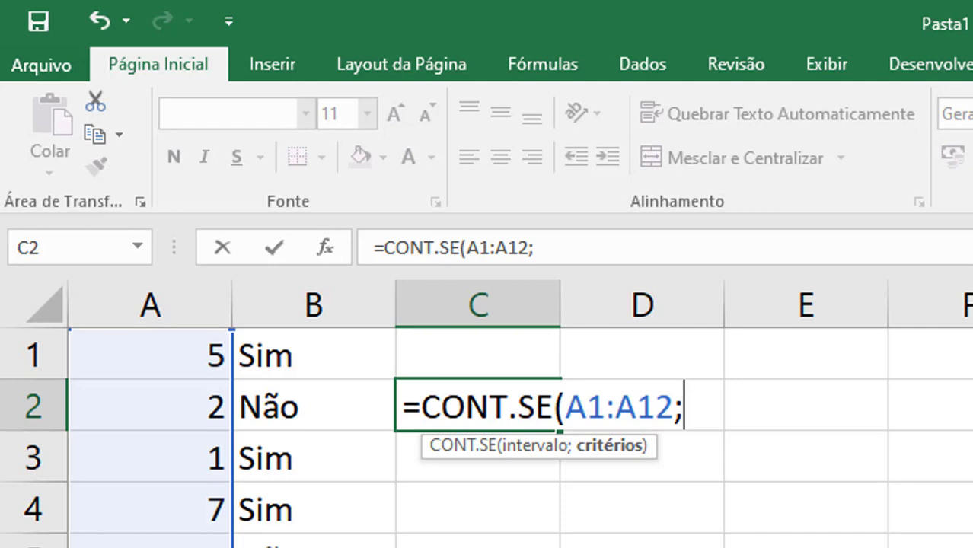
pyautogui.write('2)')
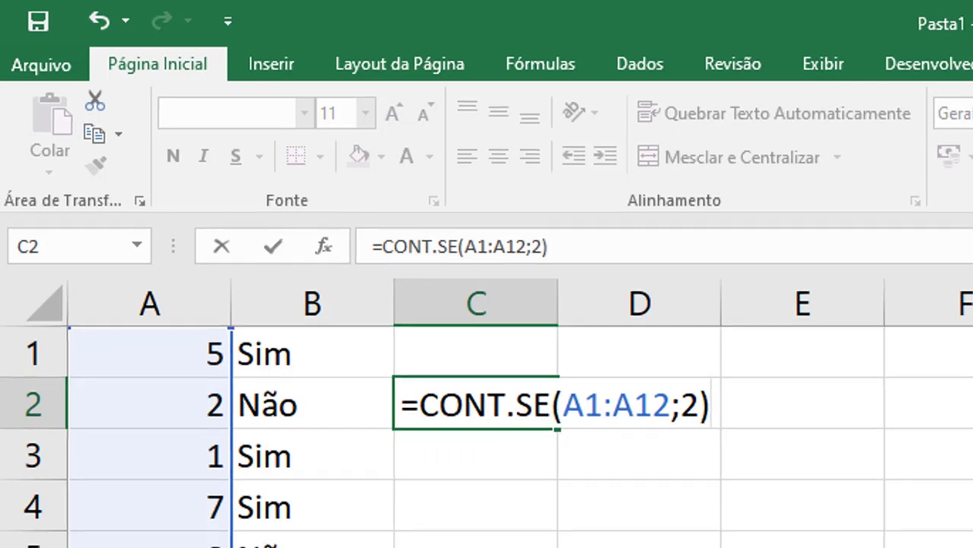
pyautogui.press('Return')
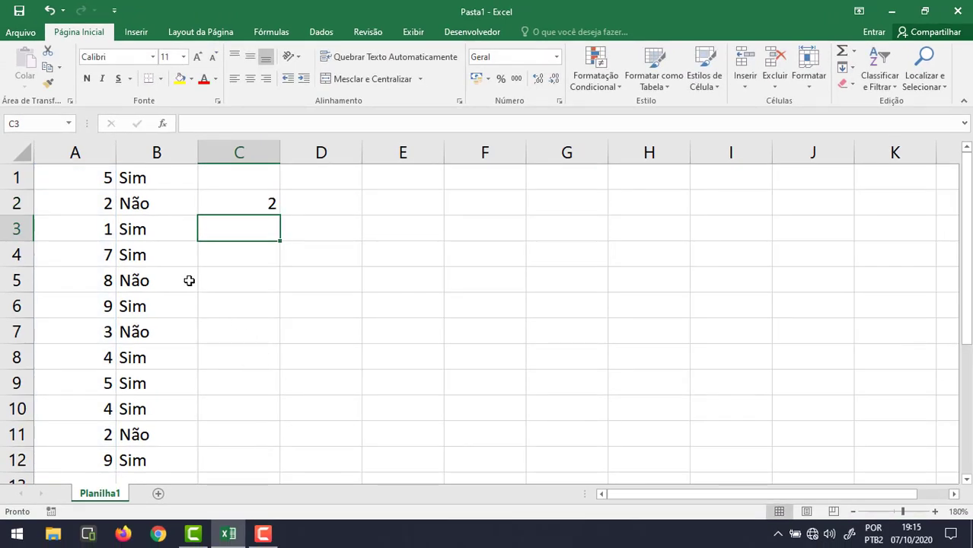
# Step: Check the cells in column A that contain 2, and set cell A7 to 2
pyautogui.click(86, 206)
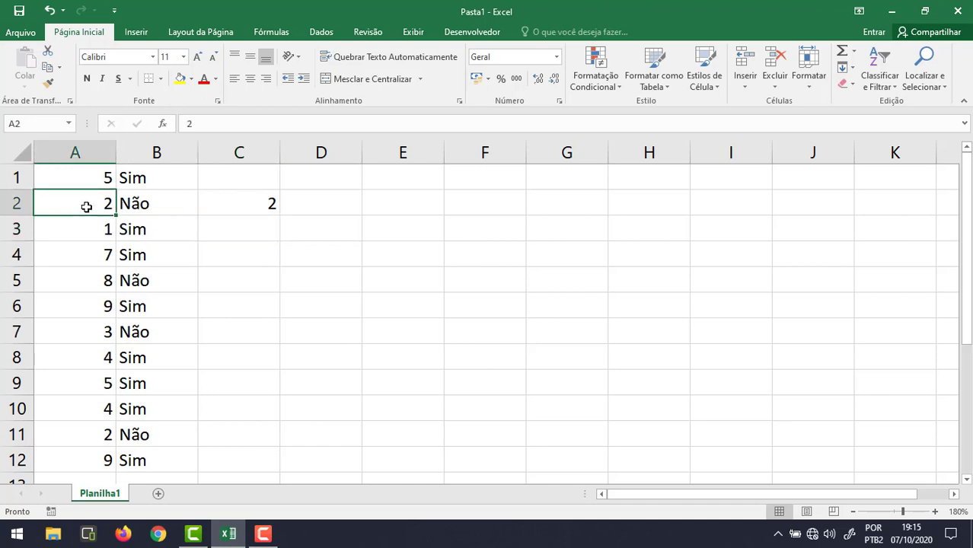
pyautogui.click(81, 438)
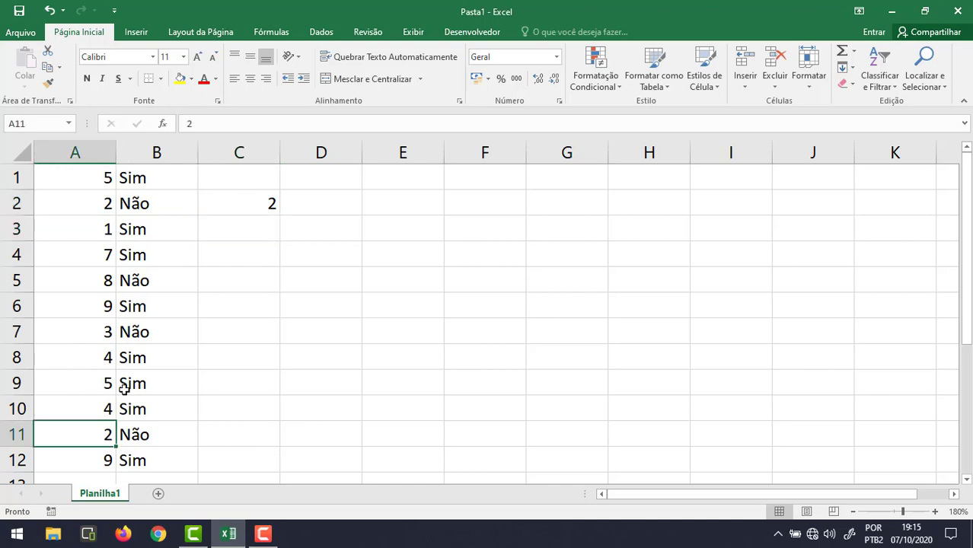
pyautogui.click(76, 328)
pyautogui.write('2')
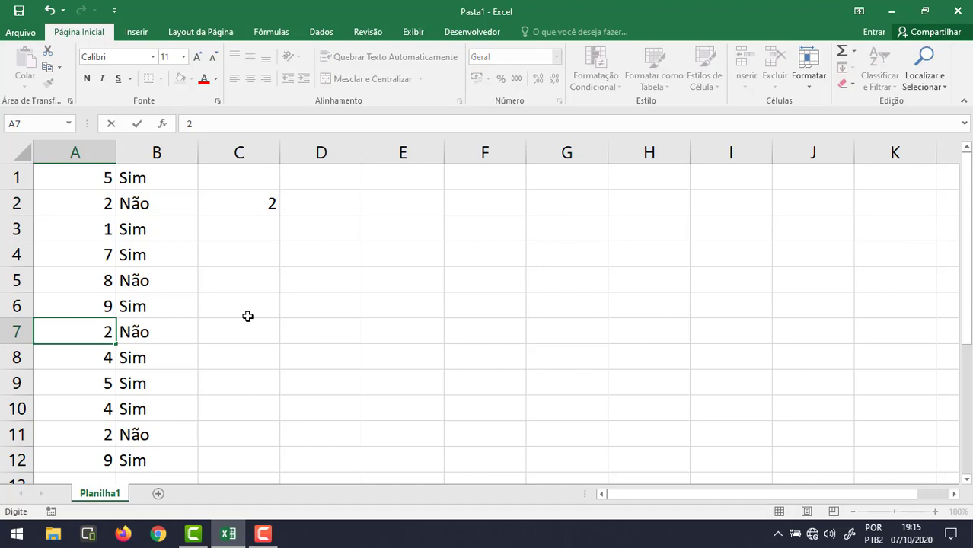
pyautogui.press('Return')
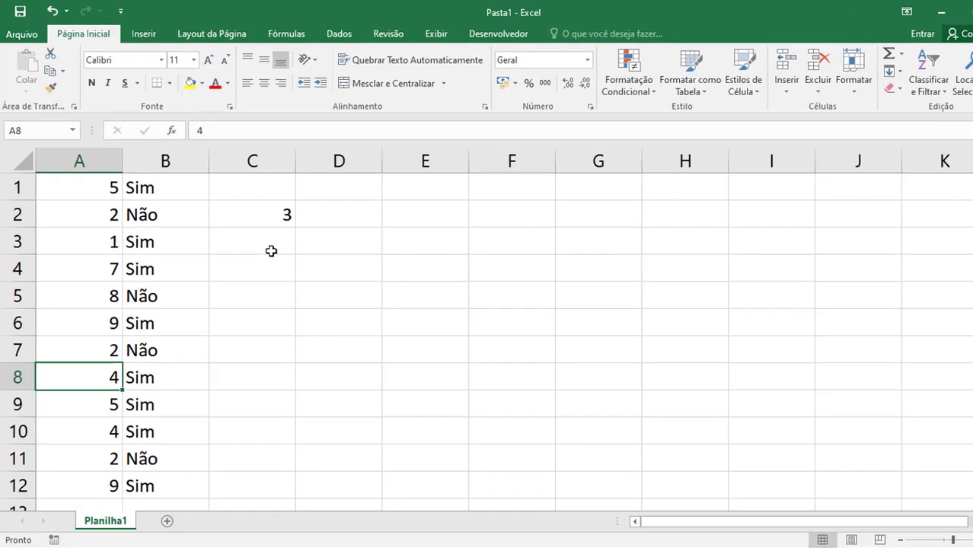
# Step: Enter =CONT.SE(A1:A12;">5") in cell C3 to count the values in A1:A12 greater than 5
pyautogui.click(256, 234)
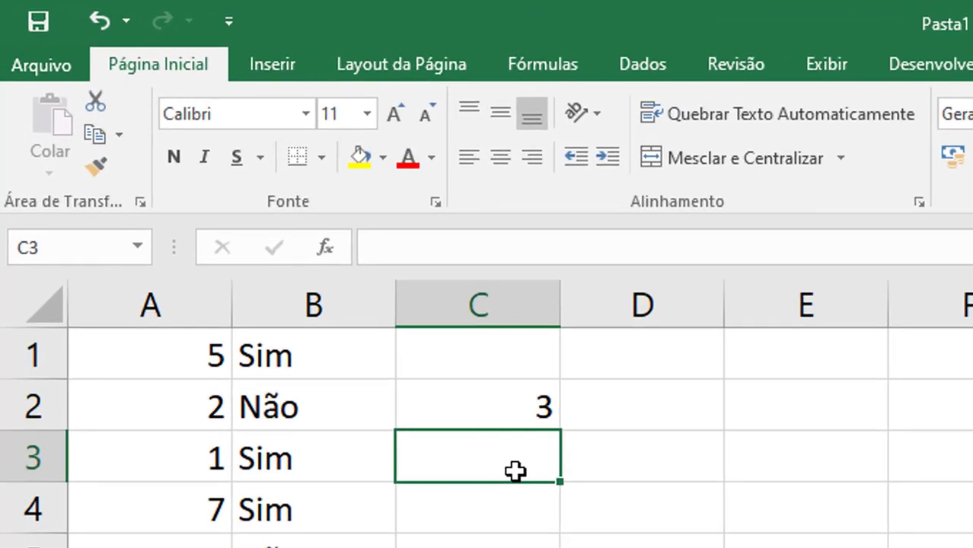
pyautogui.write('=CON')
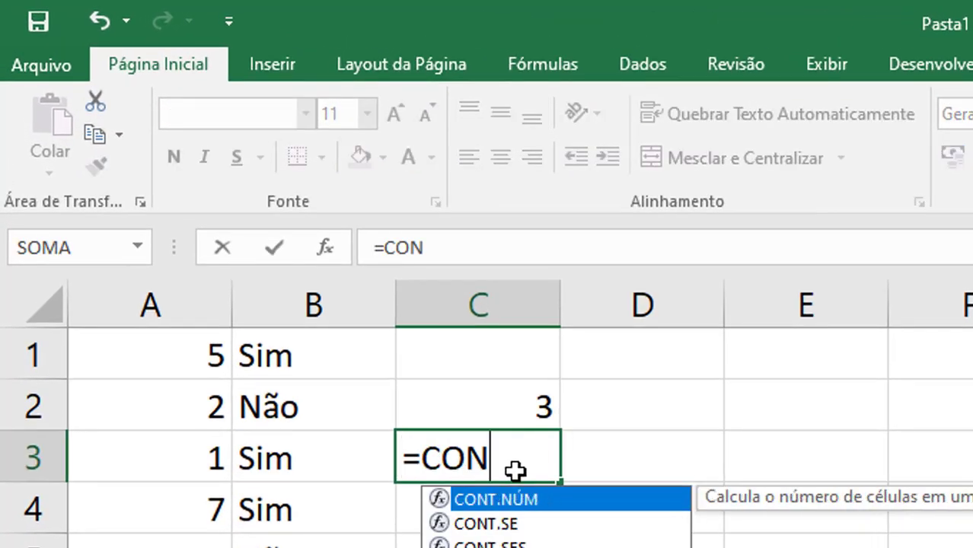
pyautogui.write('T.SE')
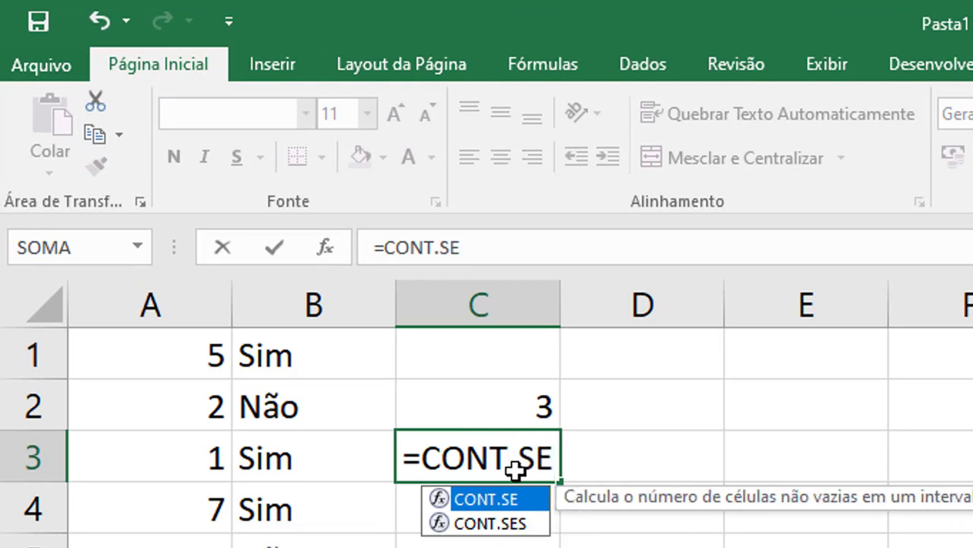
pyautogui.write('(')
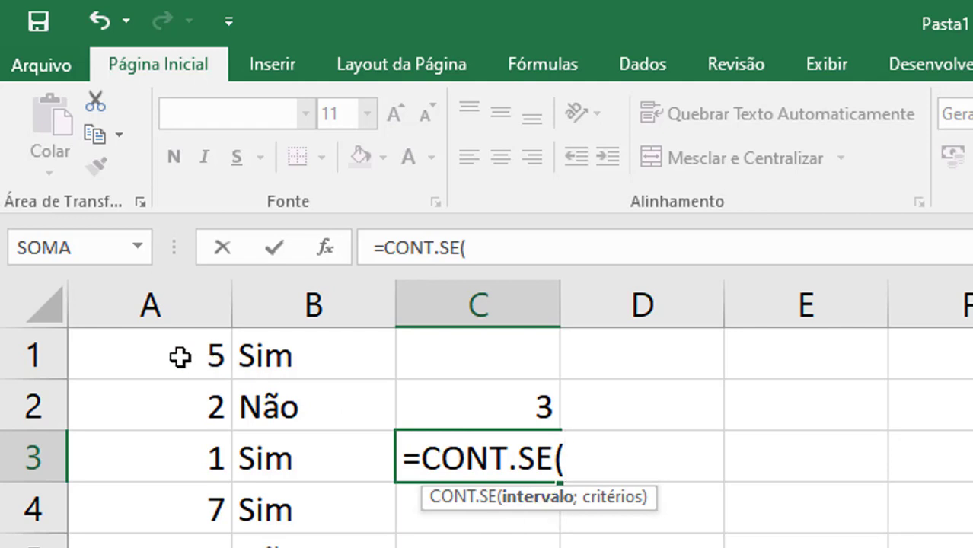
pyautogui.moveTo(180, 357); pyautogui.dragTo(182, 547)
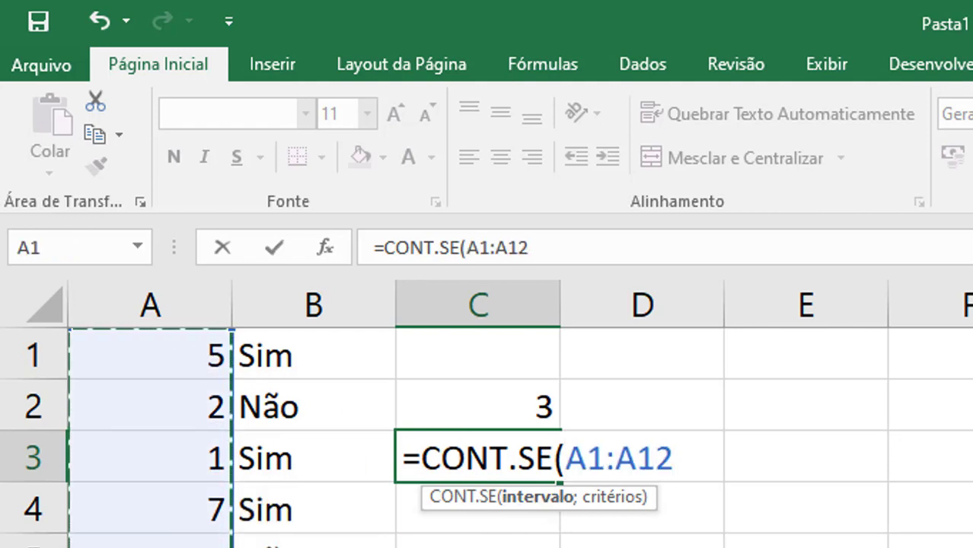
pyautogui.write(';')
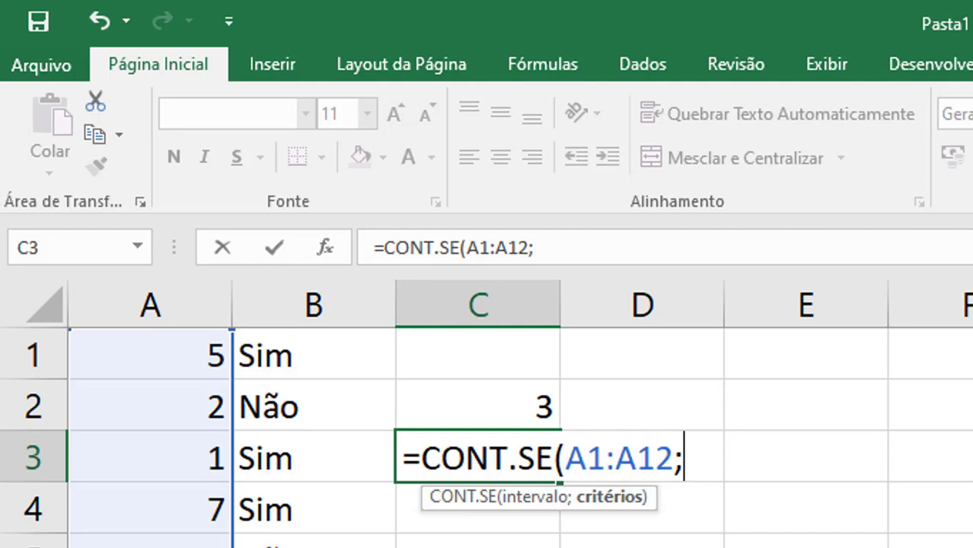
pyautogui.write('"')
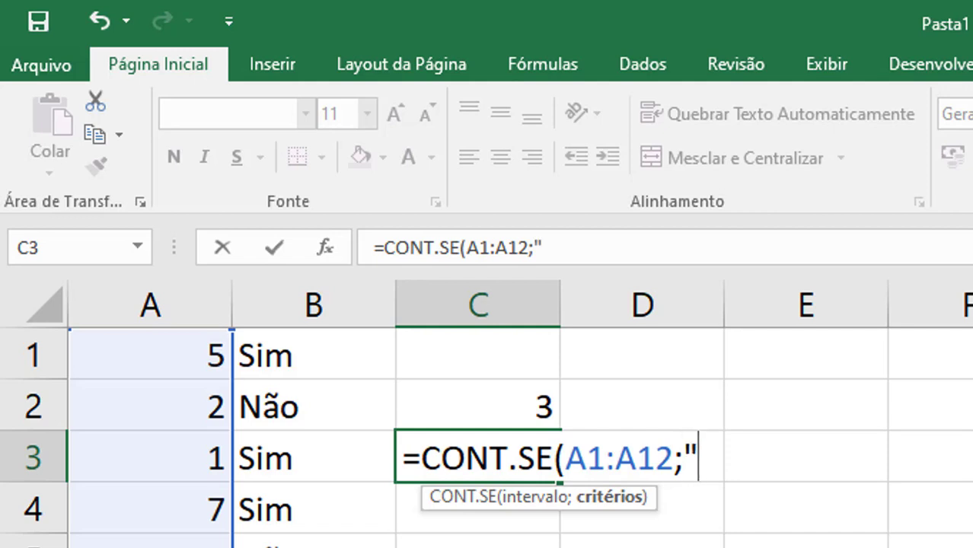
pyautogui.write('>5')
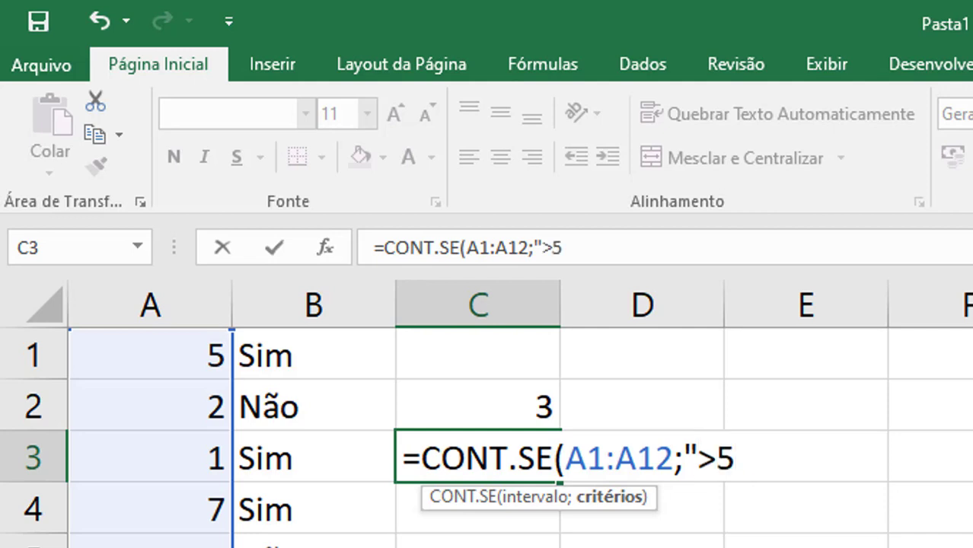
pyautogui.write('")')
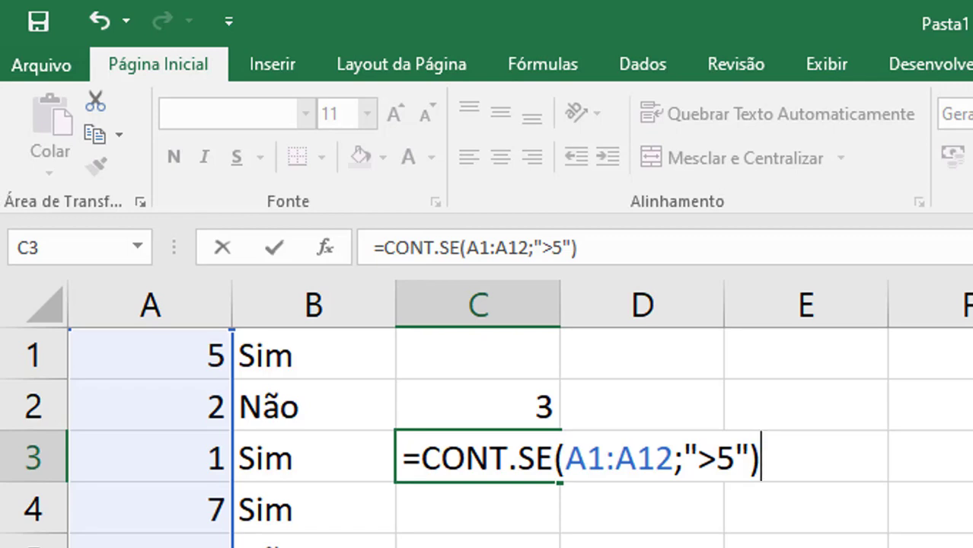
pyautogui.press('Return')
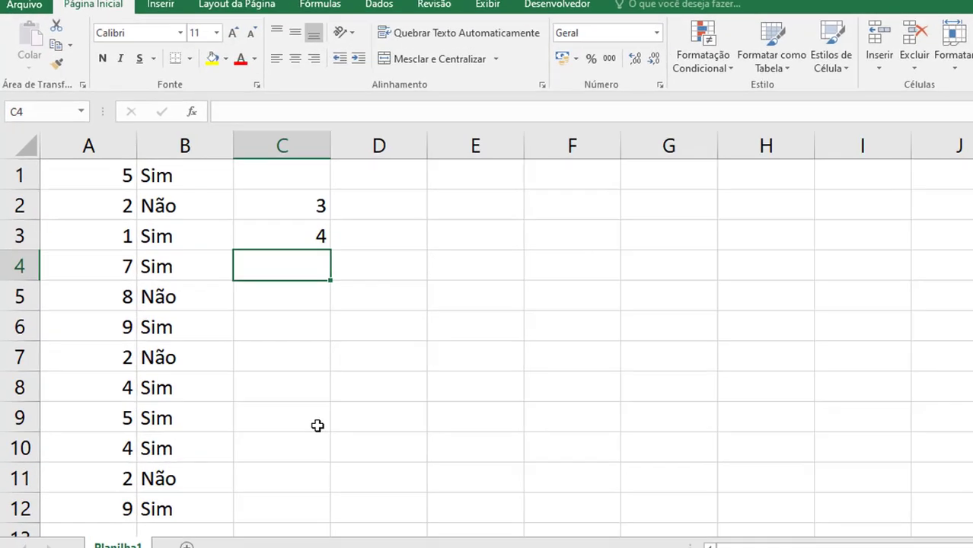
# Step: Enter =CONT.SE(B1:B12;"sim") in cell C4 to count the "Sim" answers in column B
pyautogui.write('=CONT.SE(')
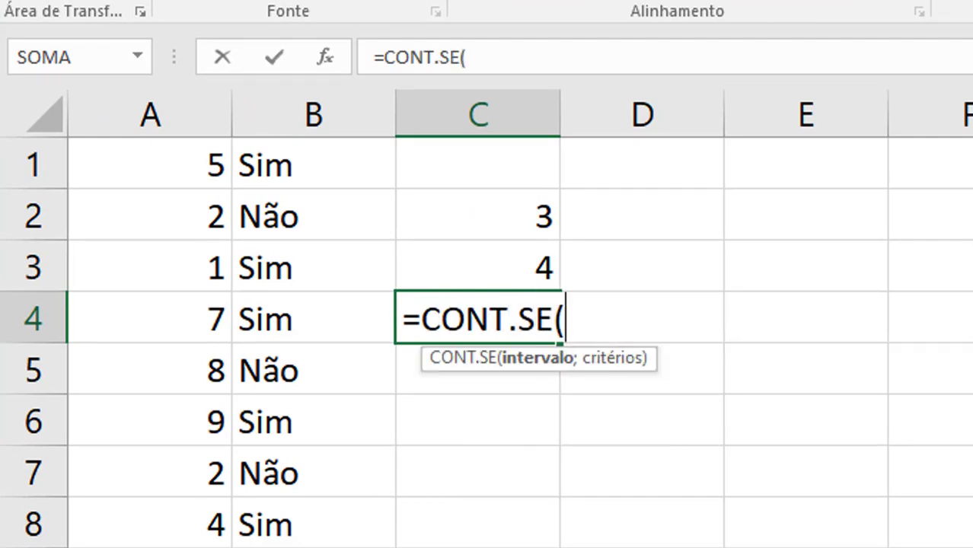
pyautogui.moveTo(302, 160); pyautogui.dragTo(304, 547)
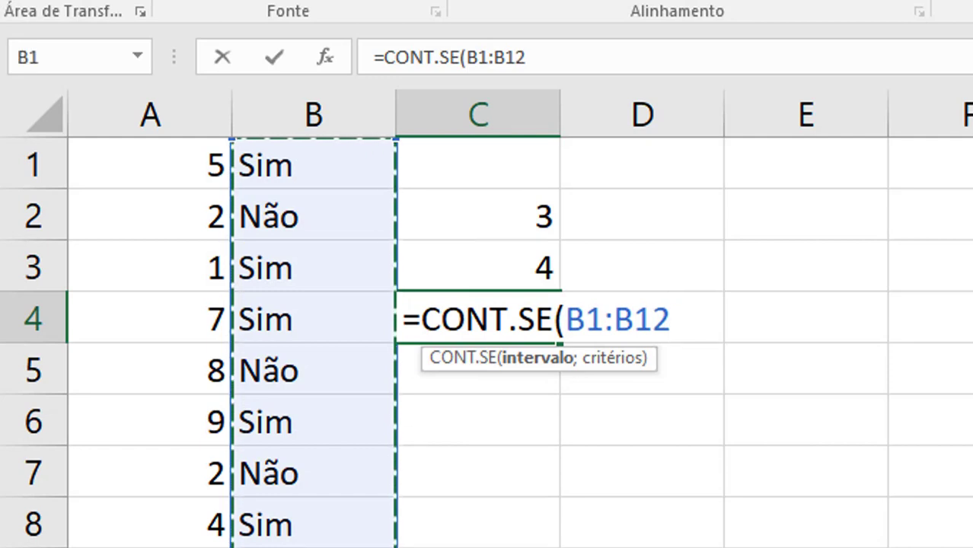
pyautogui.write(';')
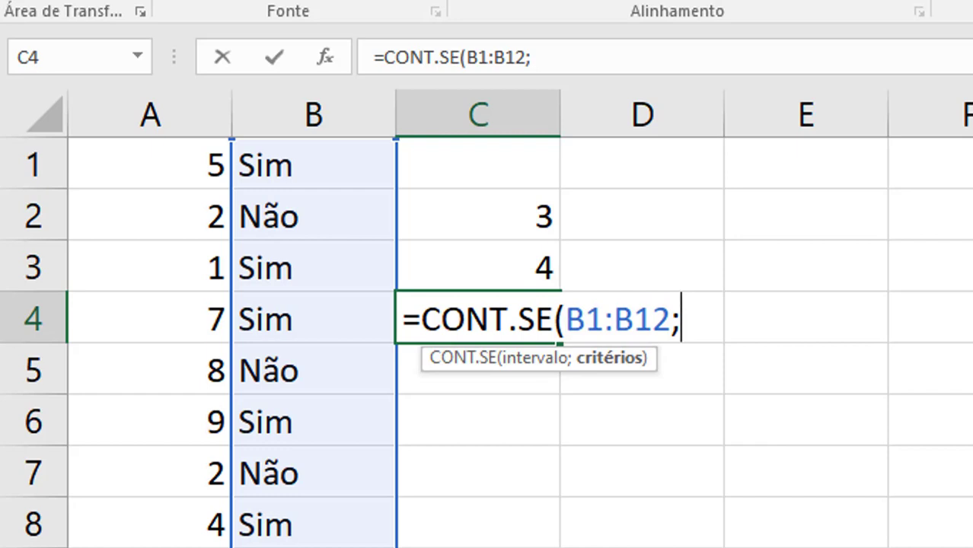
pyautogui.write('"si')
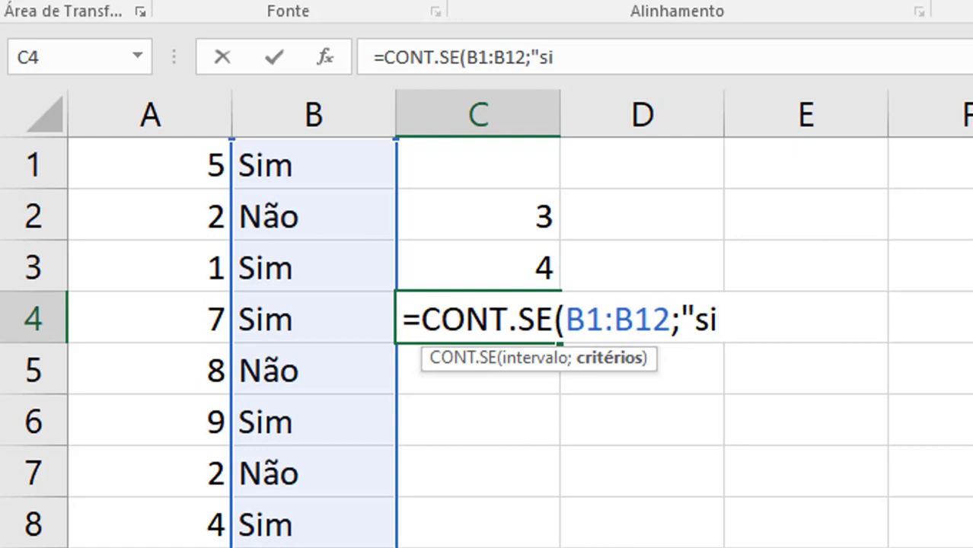
pyautogui.write('m')
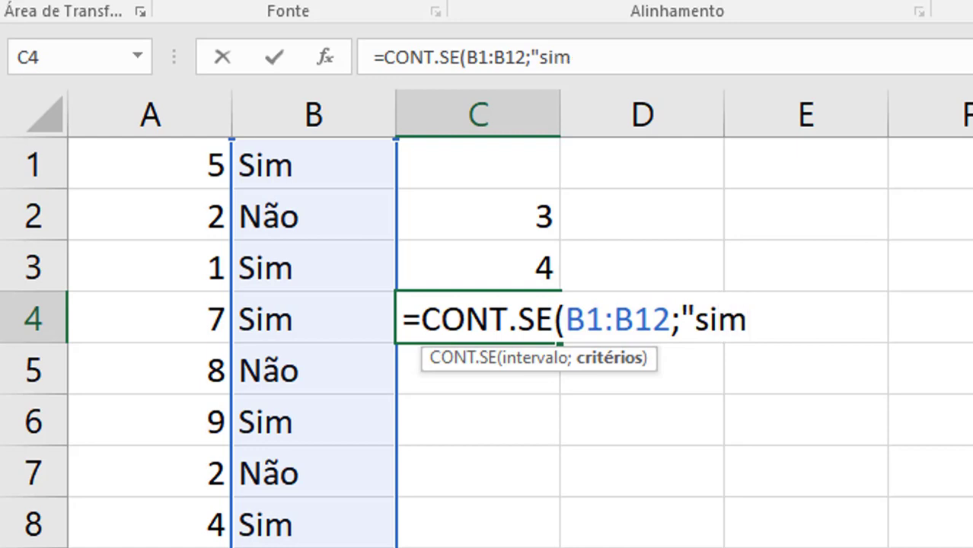
pyautogui.write('")')
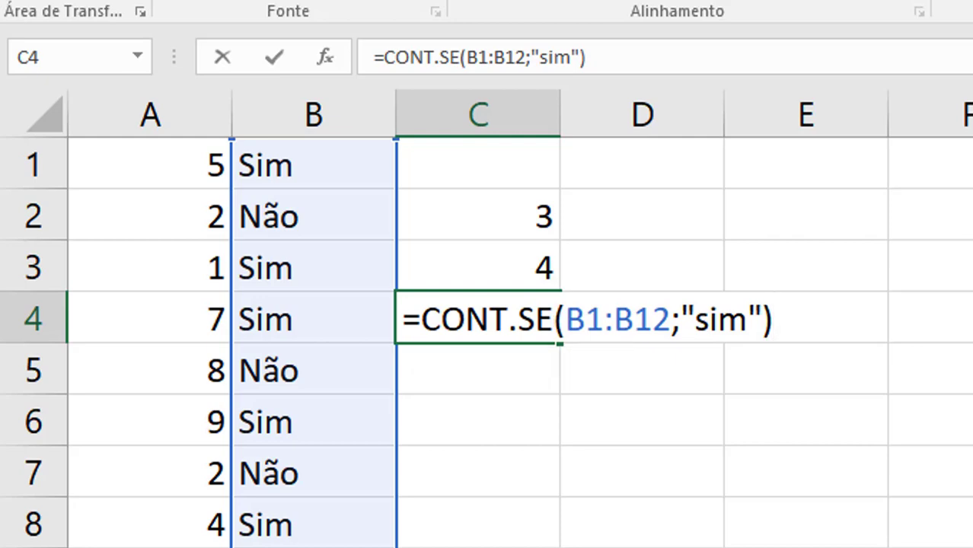
pyautogui.press('Return')
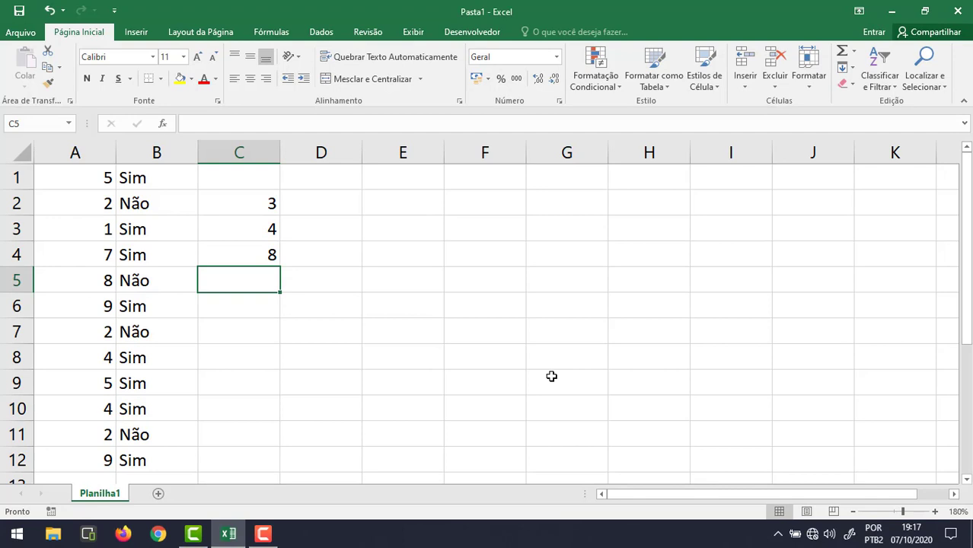
# Step: Enter =CONT.SE(B1:B12;"Não") in cell C5 to count the "Não" answers in column B
pyautogui.write('=CONT')
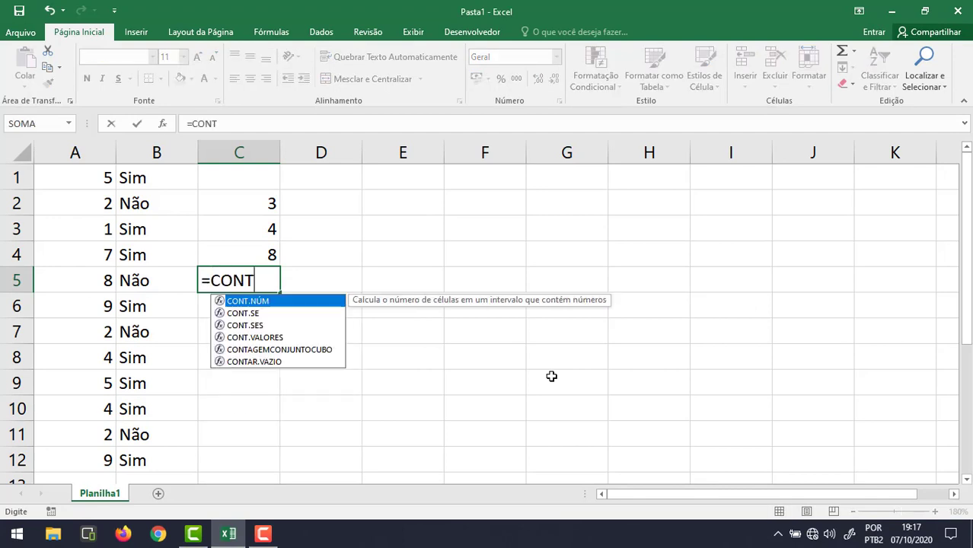
pyautogui.write('.SE(')
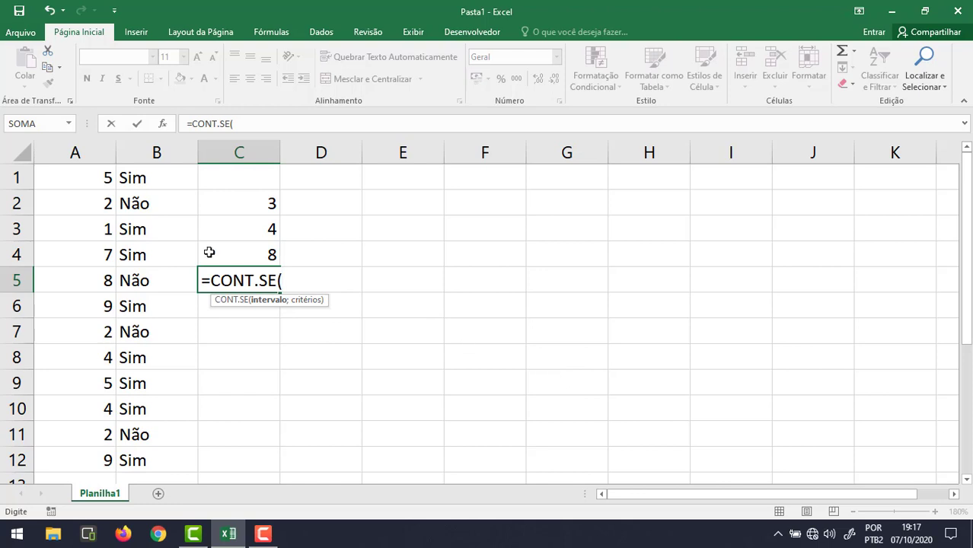
pyautogui.moveTo(169, 178); pyautogui.dragTo(154, 462)
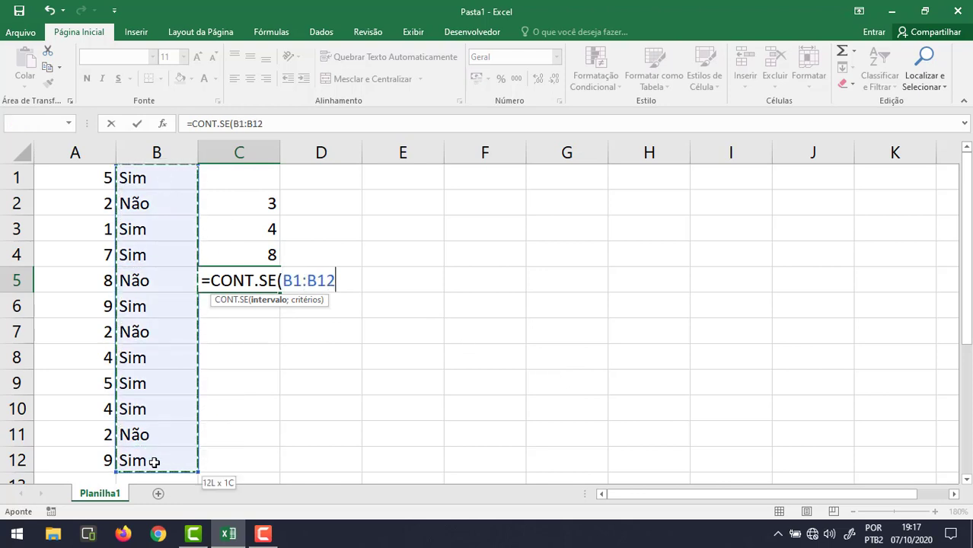
pyautogui.write(';')
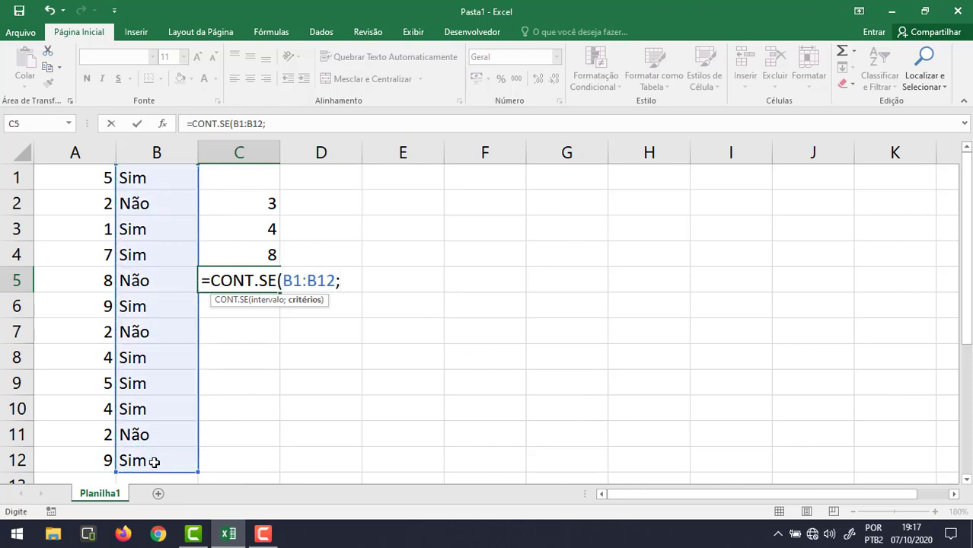
pyautogui.write('"Não')
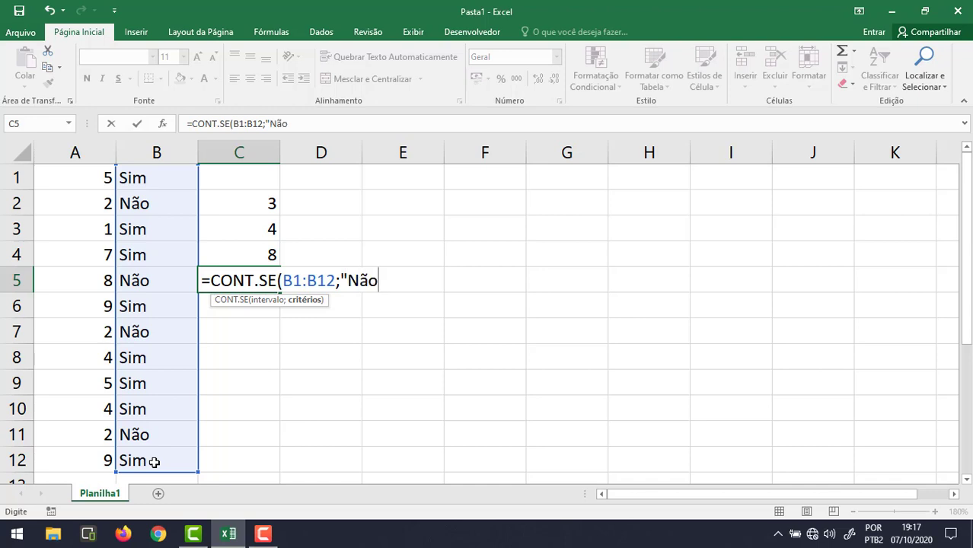
pyautogui.write('")')
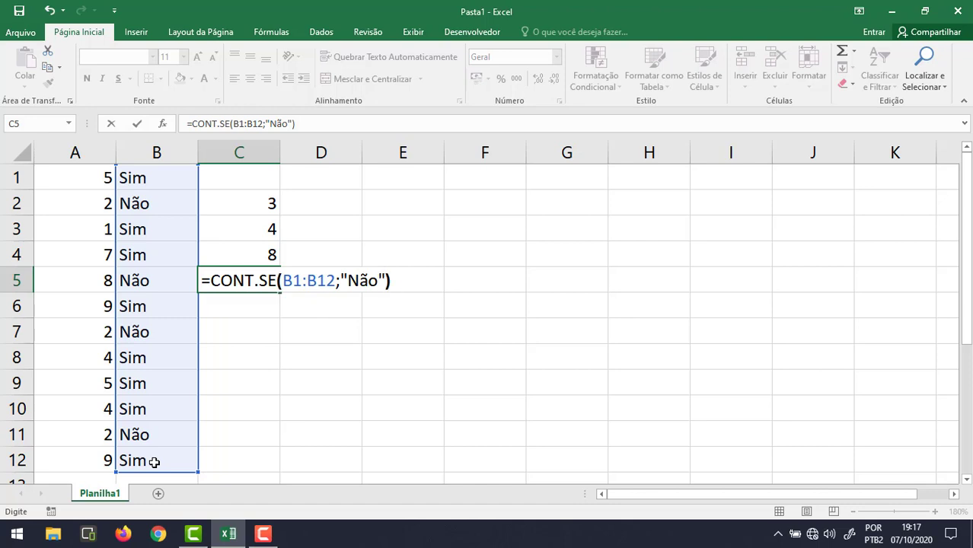
pyautogui.press('Return')
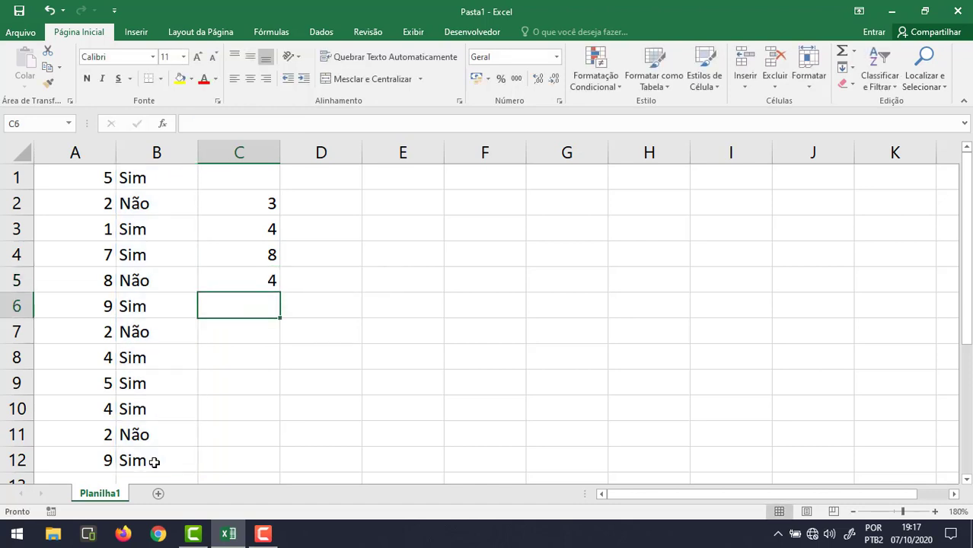
# Step: Change the answer in cell B7 to "sim"
pyautogui.click(151, 331)
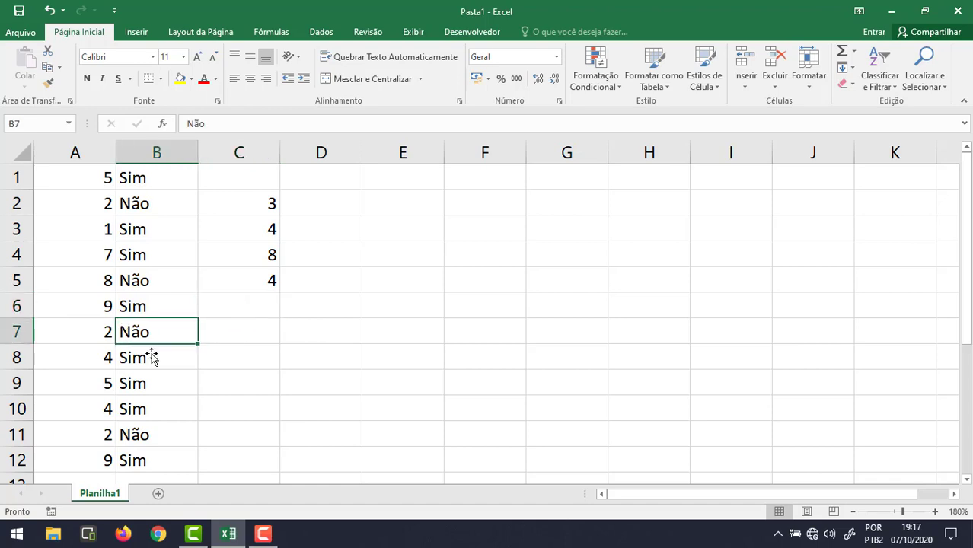
pyautogui.write('sim')
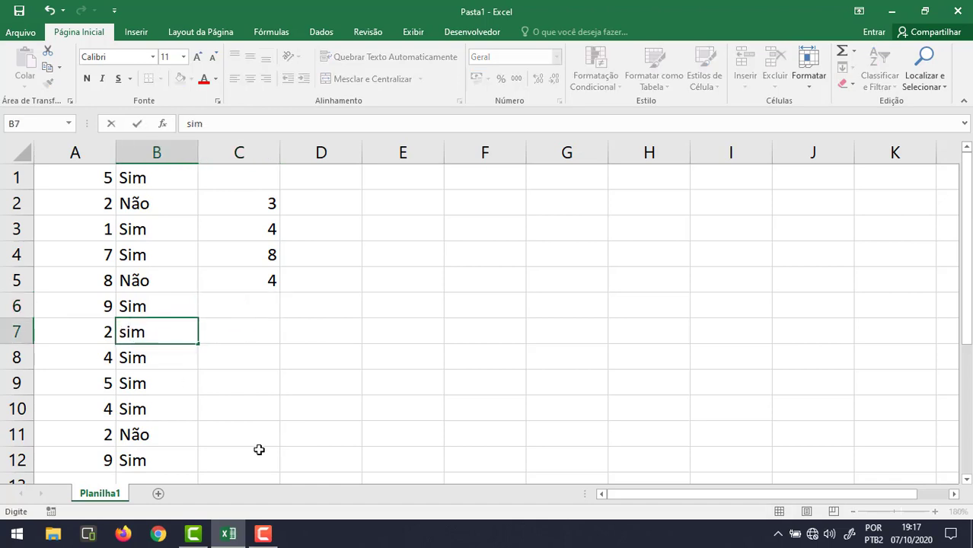
pyautogui.press('Return')
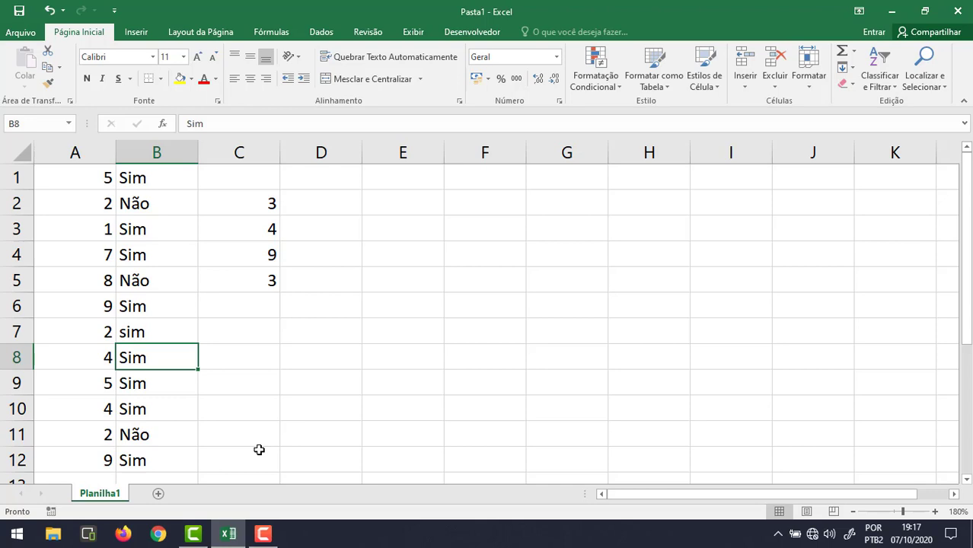
# Step: Enter =CONT.SE(B1:B12;"<>Sim") in cell C6 to count the column B answers that differ from "Sim"
pyautogui.click(219, 313)
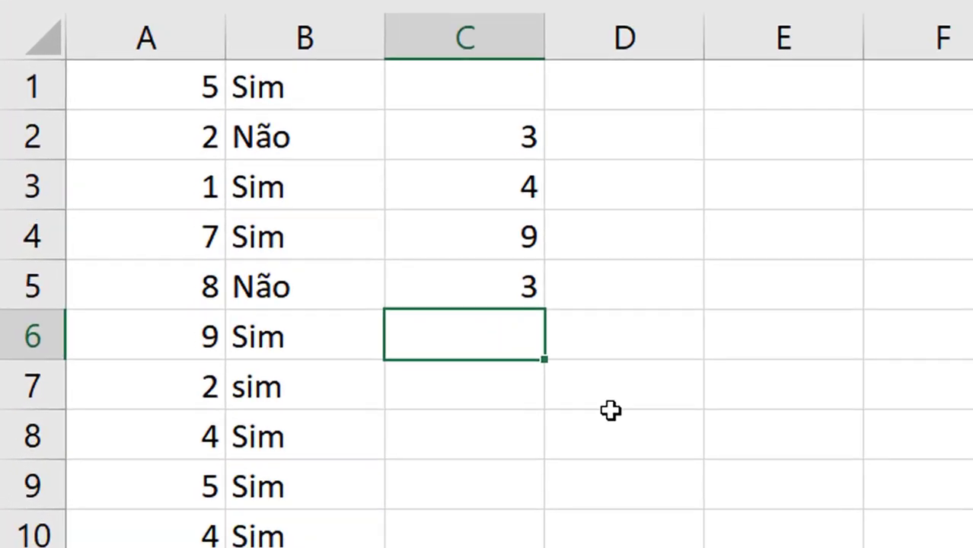
pyautogui.write('=')
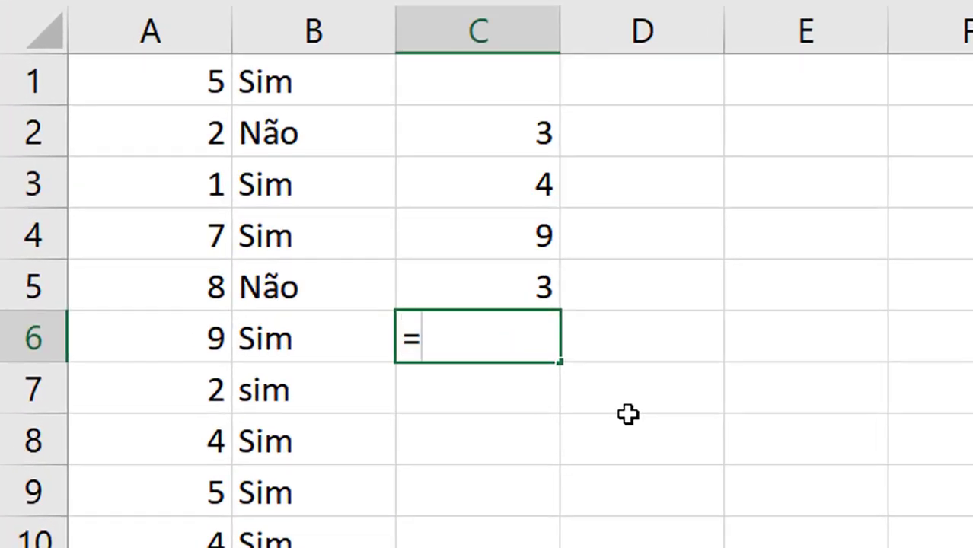
pyautogui.write('CPN')
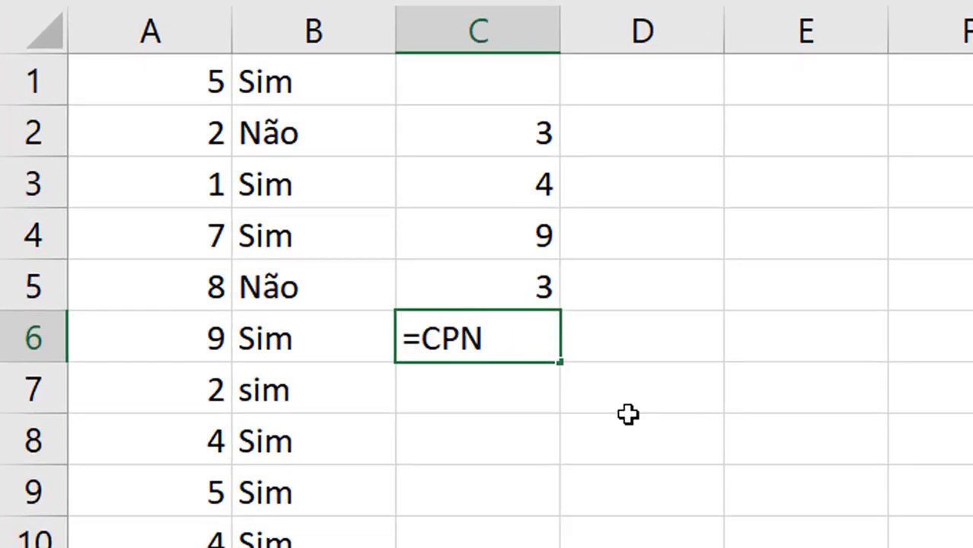
pyautogui.press('BackSpace')
pyautogui.press('BackSpace')
pyautogui.write('ONT.S')
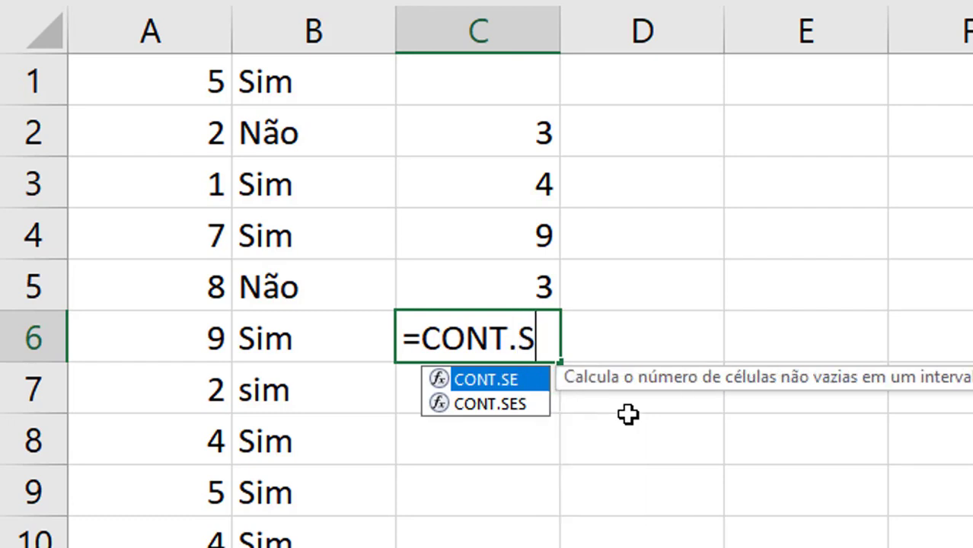
pyautogui.write('E(')
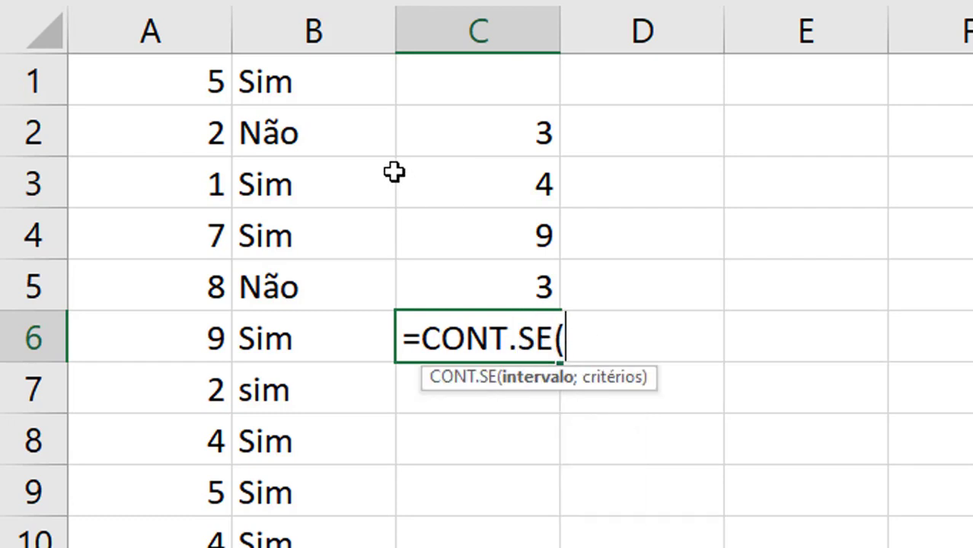
pyautogui.moveTo(304, 70); pyautogui.dragTo(314, 547)
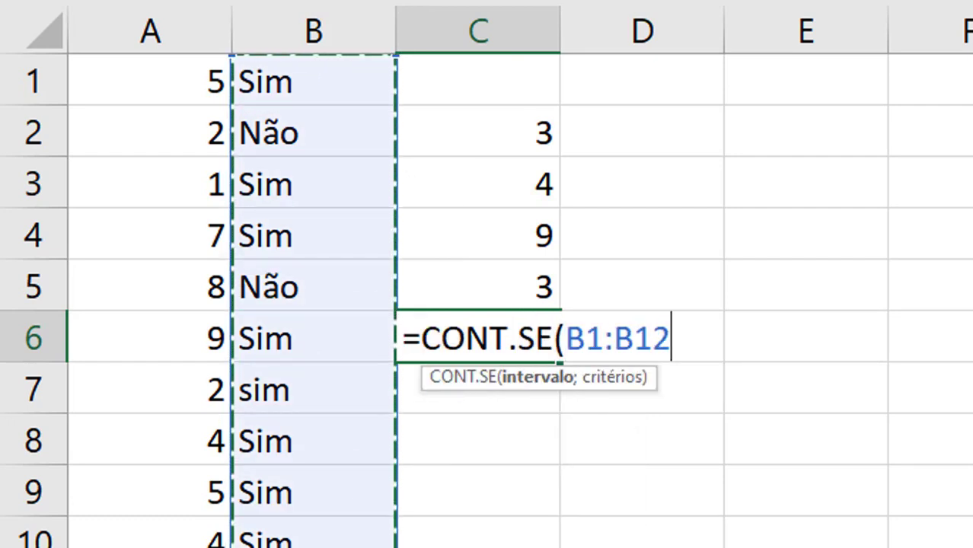
pyautogui.write(';')
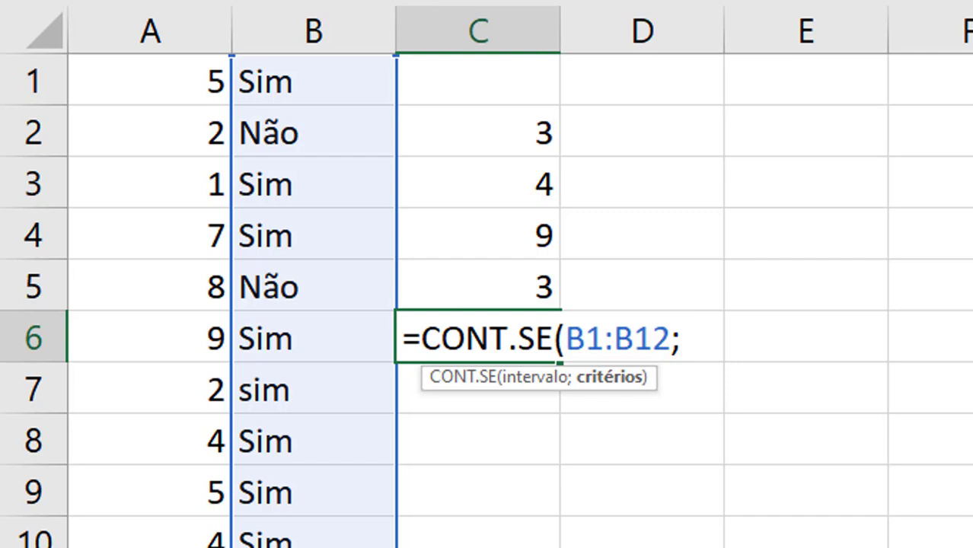
pyautogui.write('"<>')
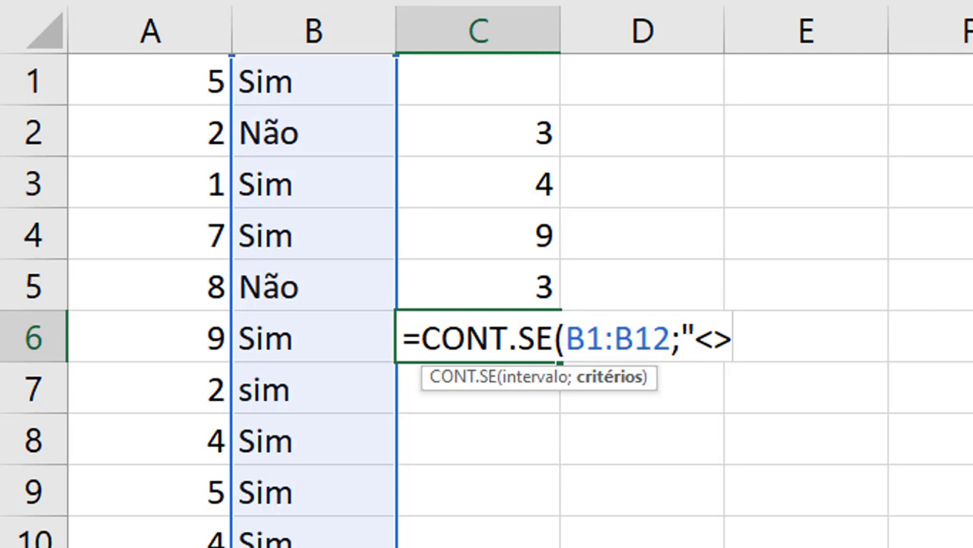
pyautogui.write('Sim')
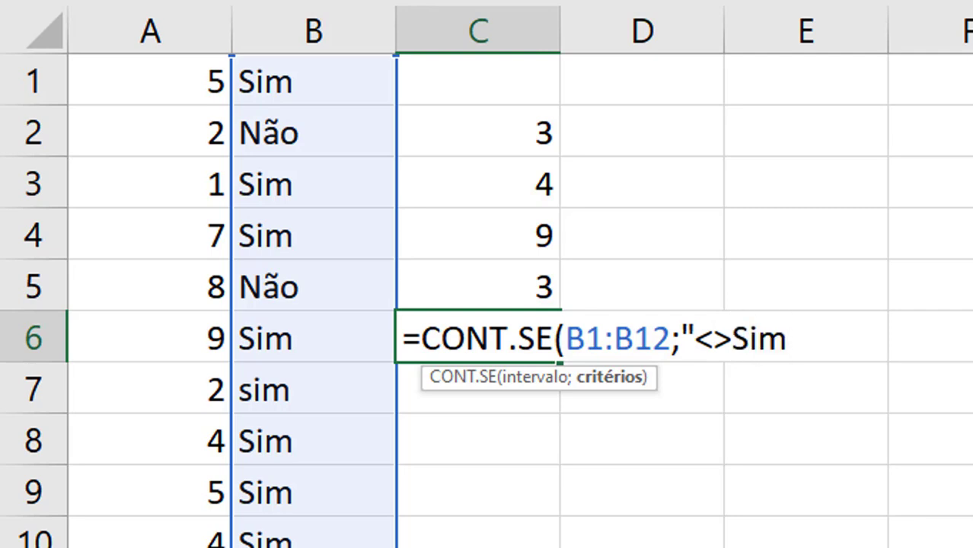
pyautogui.write('")')
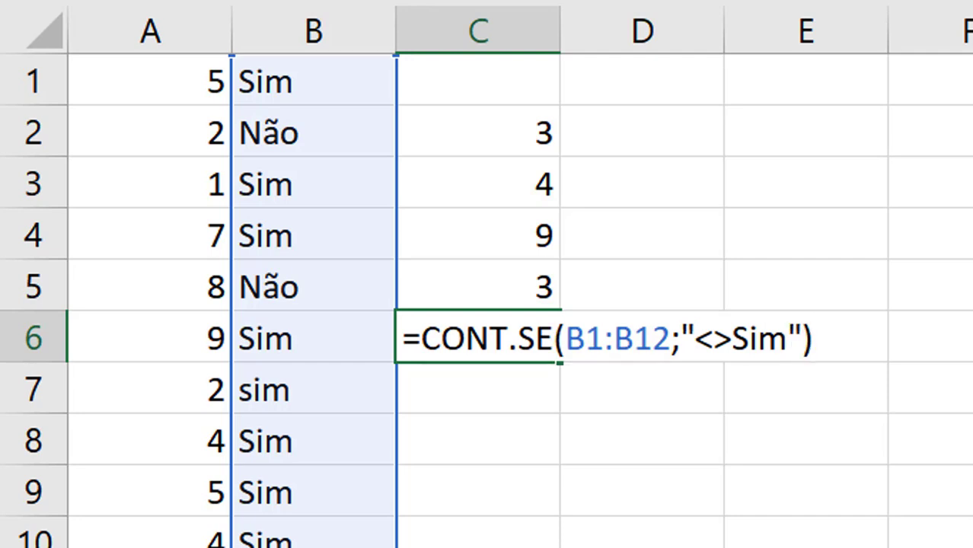
pyautogui.press('Return')
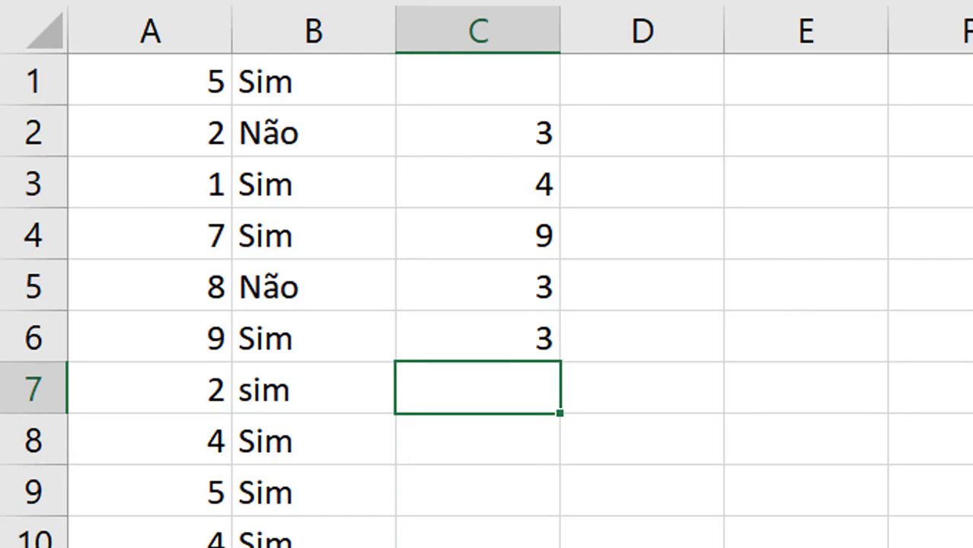
# Step: Check the formula in C6 against the "Não" cells in column B, and set cell B9 to "talvez"
pyautogui.click(547, 341)
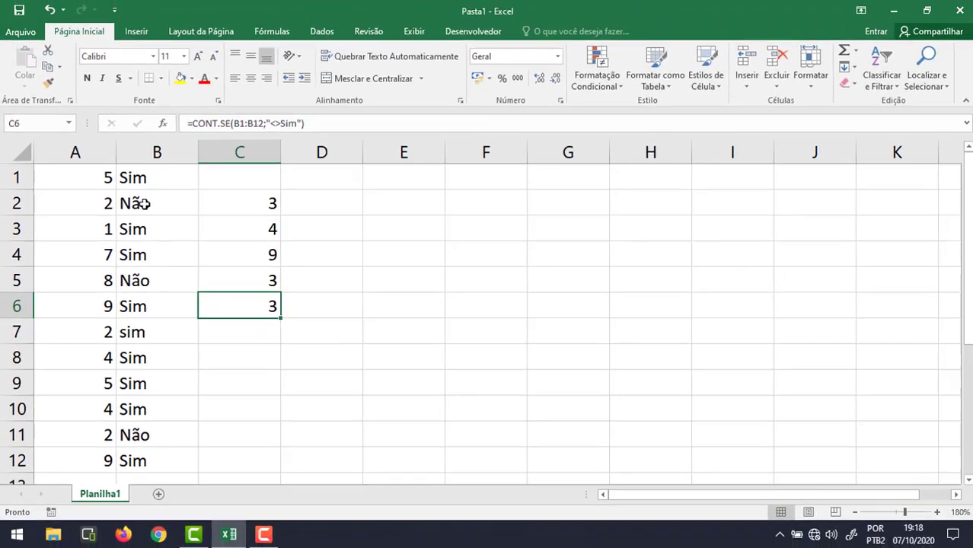
pyautogui.click(218, 160)
pyautogui.click(230, 282)
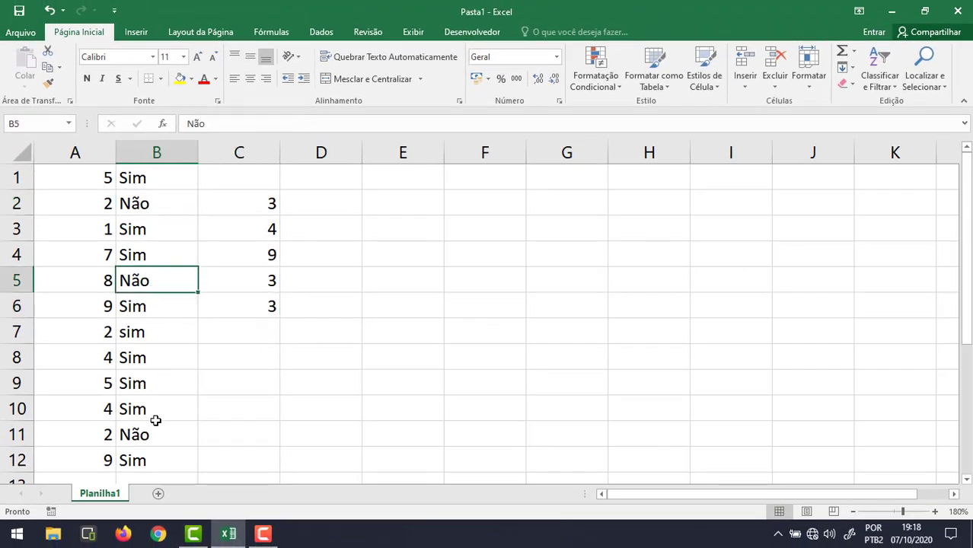
pyautogui.click(242, 524)
pyautogui.click(178, 378)
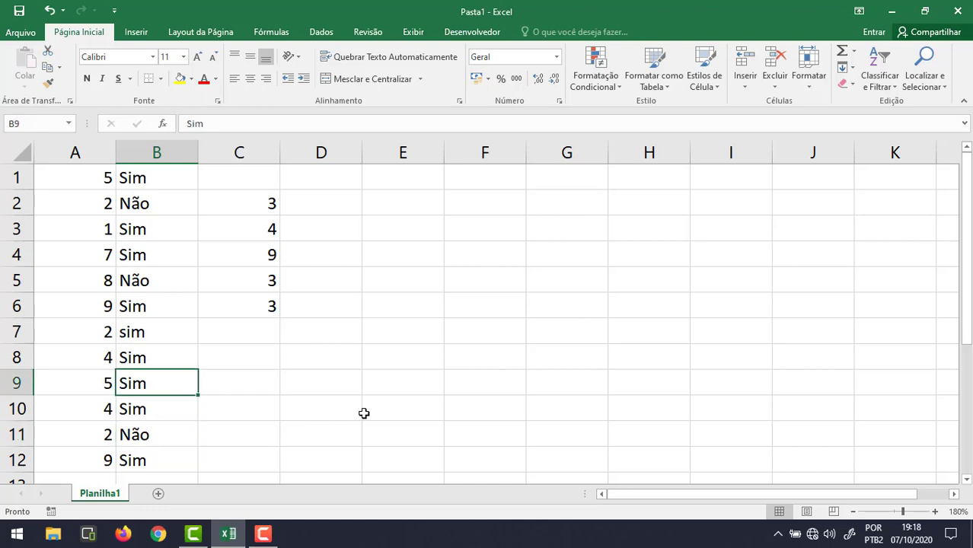
pyautogui.write('talvez')
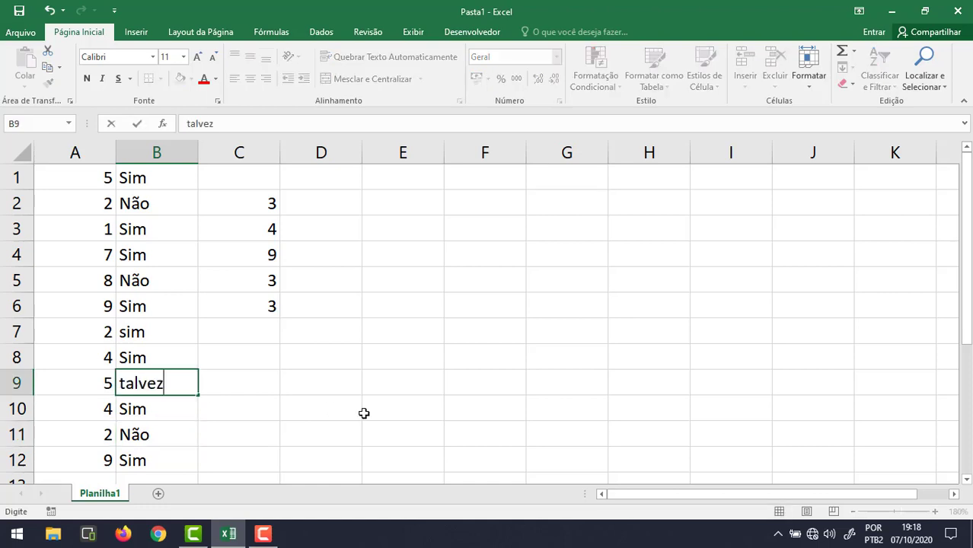
pyautogui.press('Return')
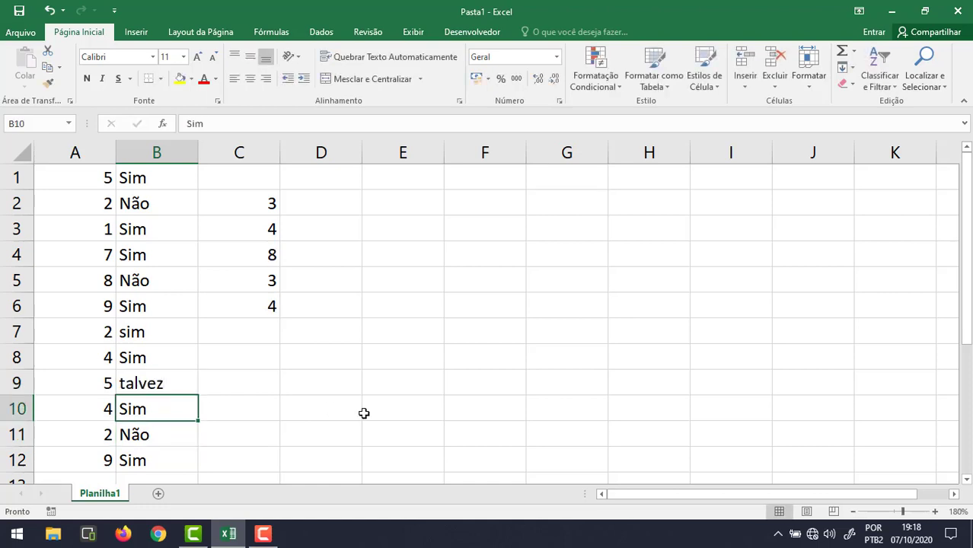
# Step: Review the answer in cell B9 and the CONT.SE formulas in cells C6 and C2
pyautogui.click(157, 377)
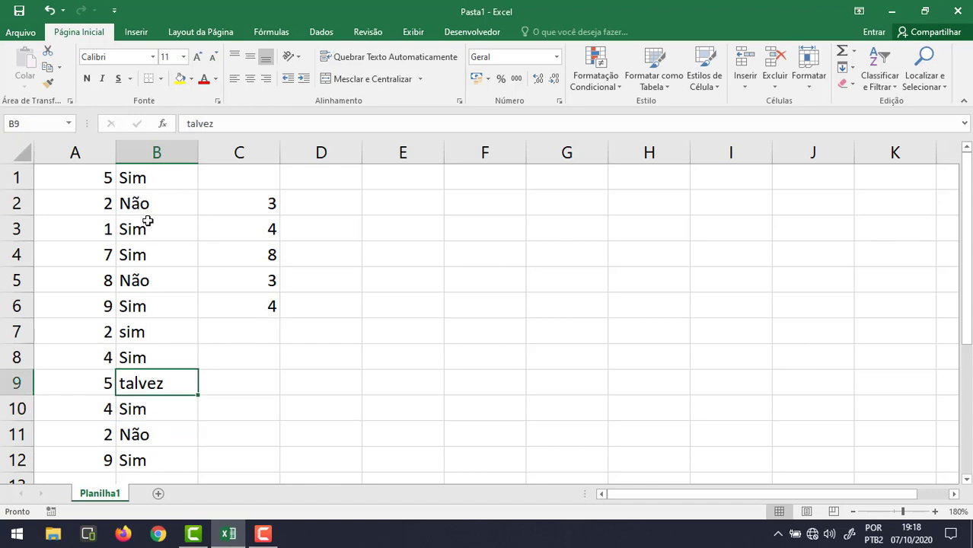
pyautogui.click(256, 305)
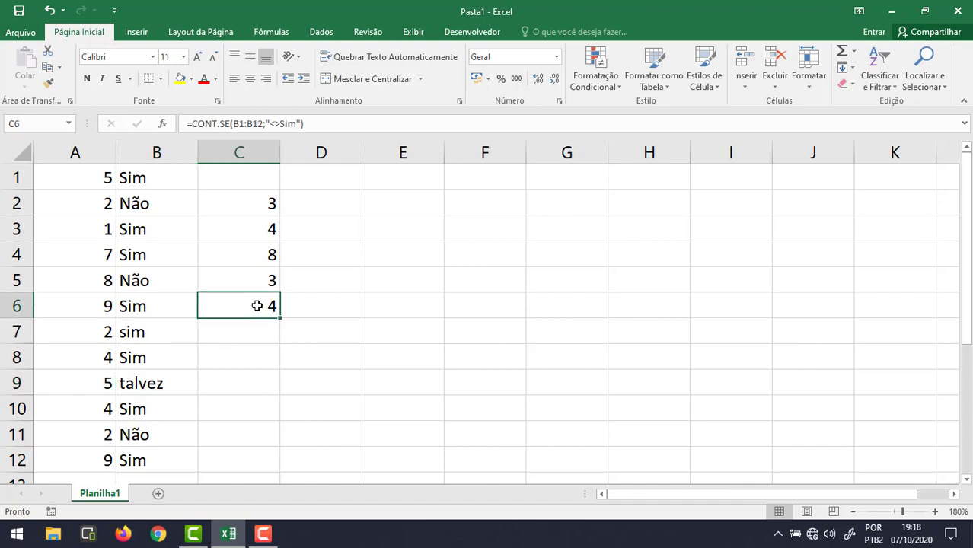
pyautogui.click(272, 203)
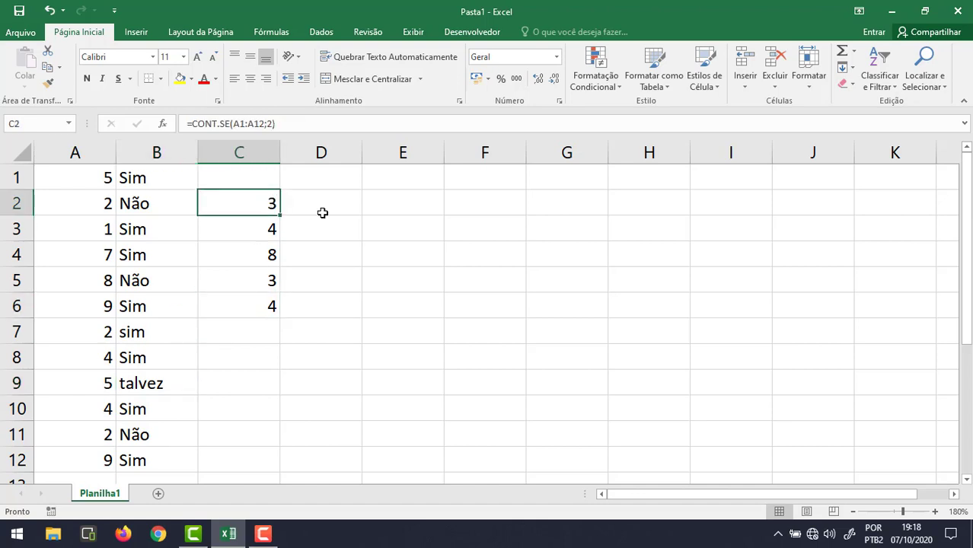